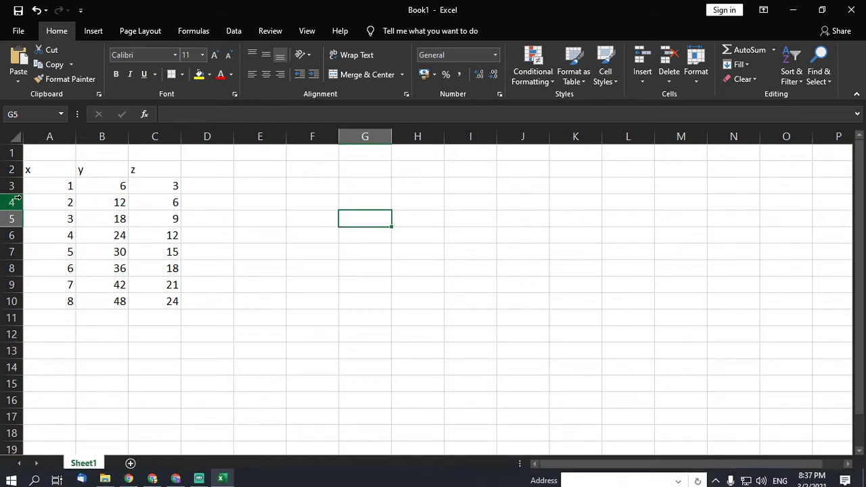
Insert an empty scatter chart with markers only on the sheet, beside the x, y and z data
drag(54, 184, 52, 304)
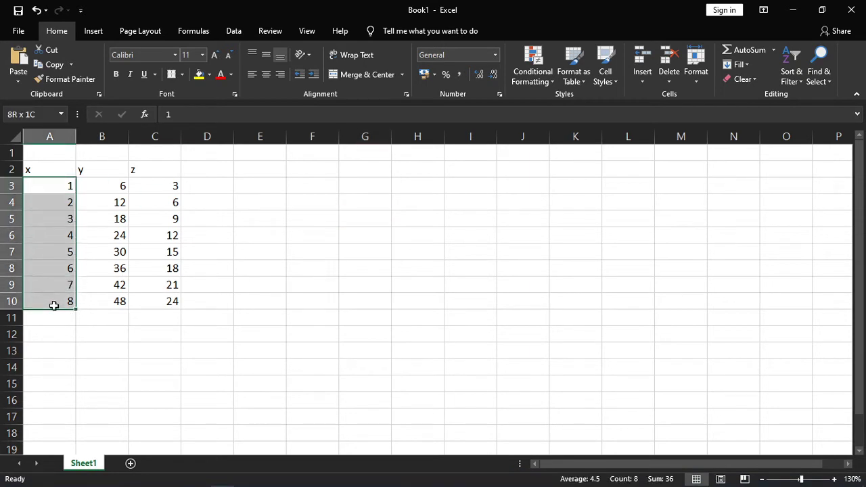
click(433, 250)
click(93, 31)
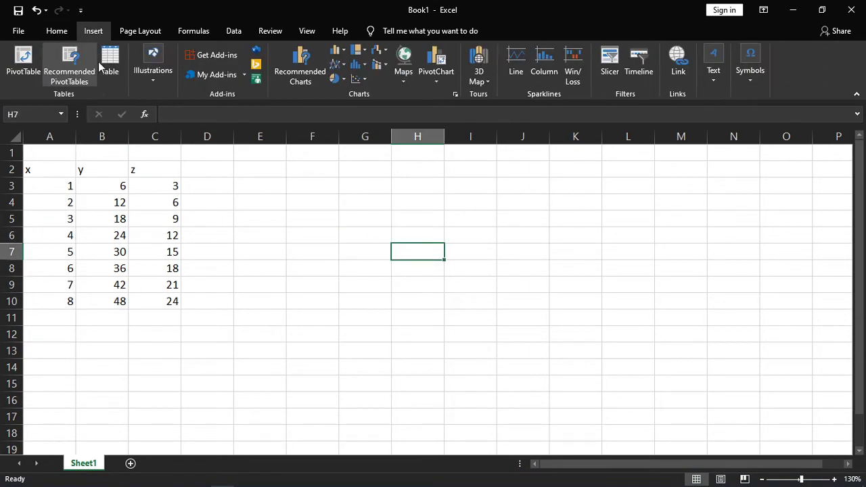
click(357, 79)
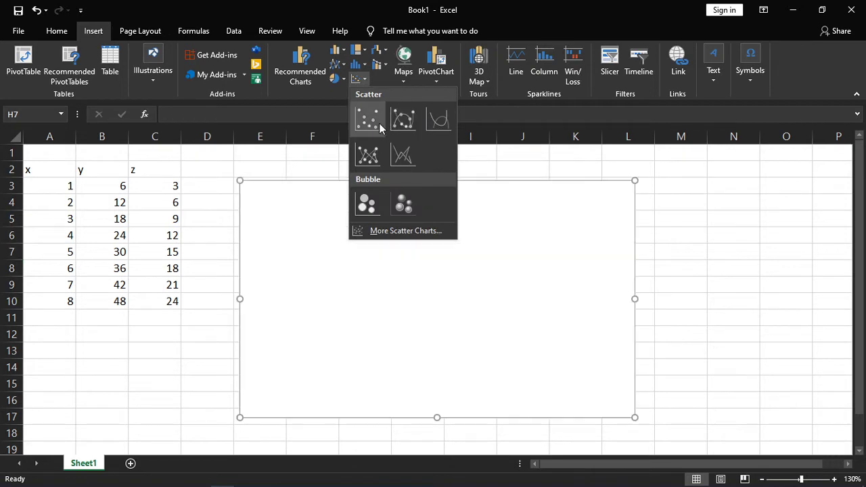
click(378, 122)
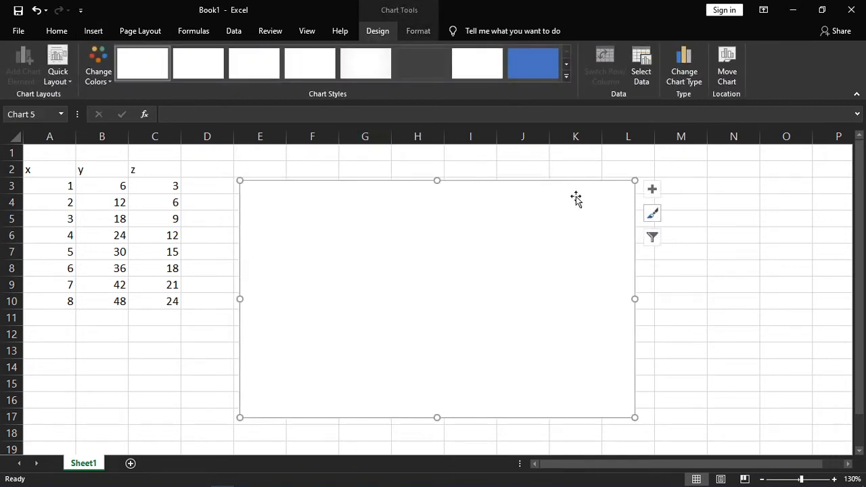
Add a series named "y vs x" to the chart, with X values A3:A10 and Y values B3:B10
click(646, 78)
click(162, 327)
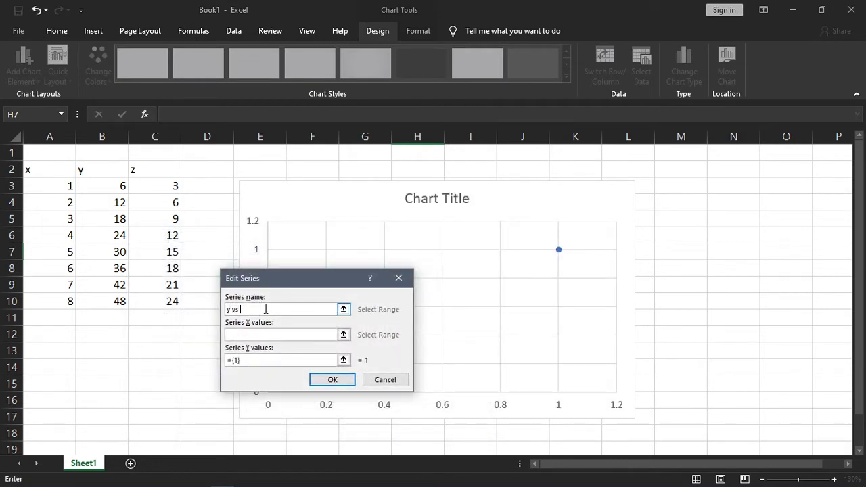
click(271, 334)
drag(71, 187, 70, 301)
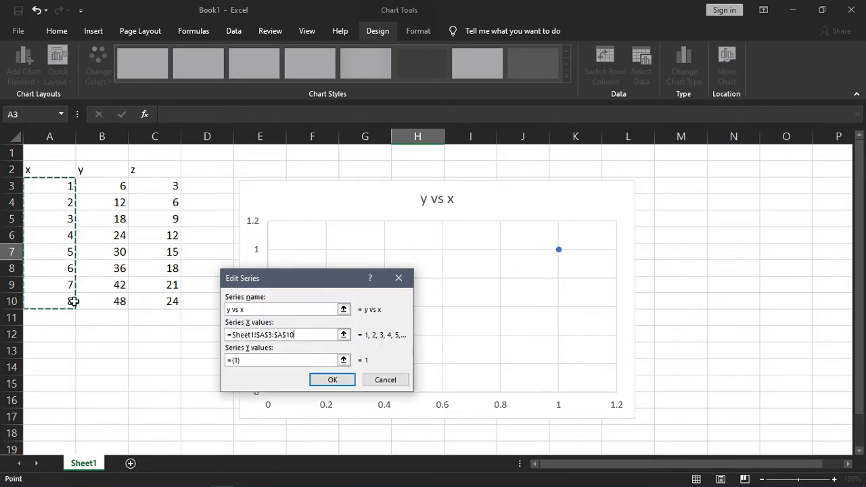
click(298, 360)
key(BackSpace)
key(BackSpace)
key(BackSpace)
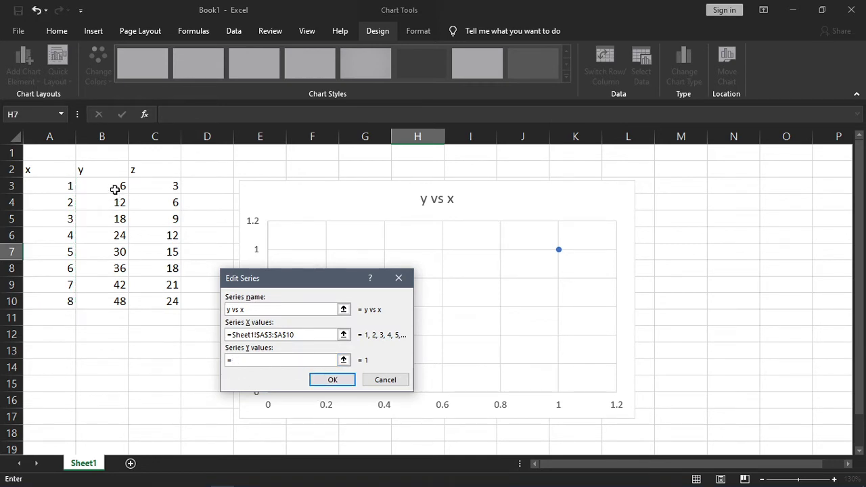
drag(115, 190, 119, 302)
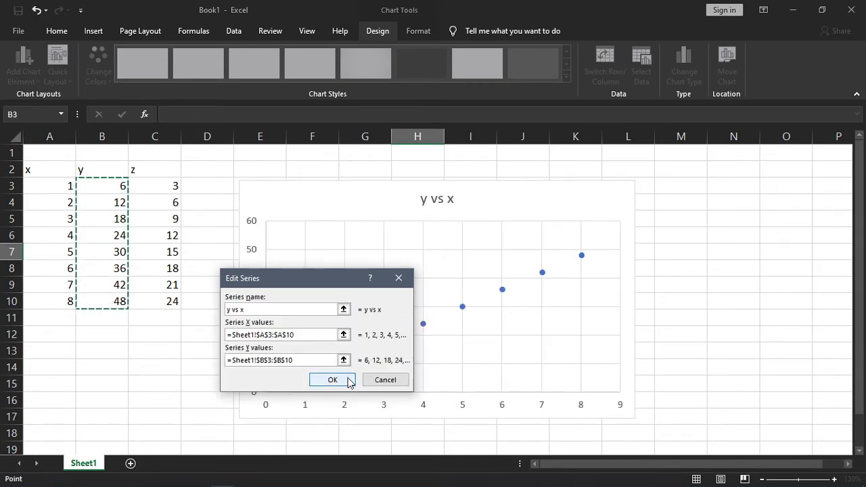
click(349, 381)
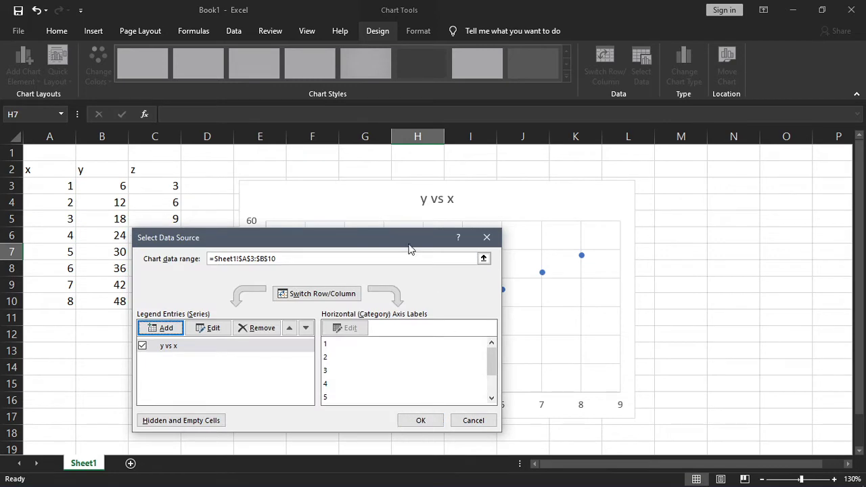
Add a second series named "z vs x", with X values A3:A10 and Y values C3:C10, and apply the data source
drag(411, 244, 341, 181)
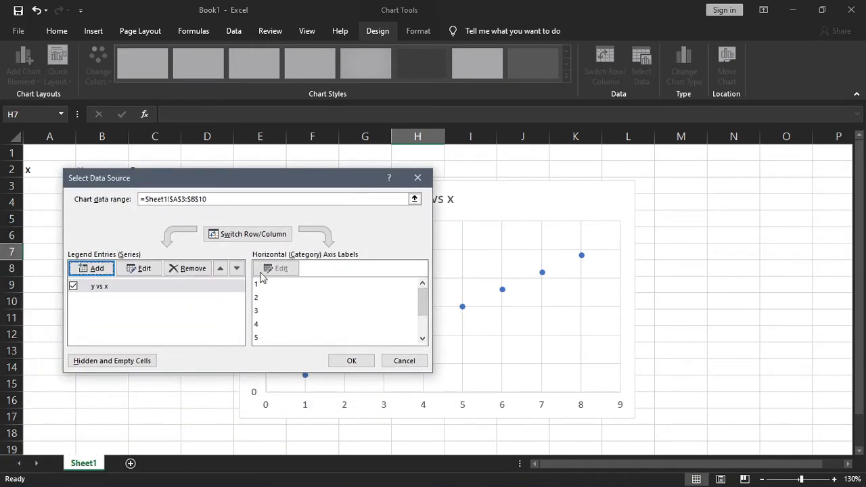
drag(255, 188, 409, 182)
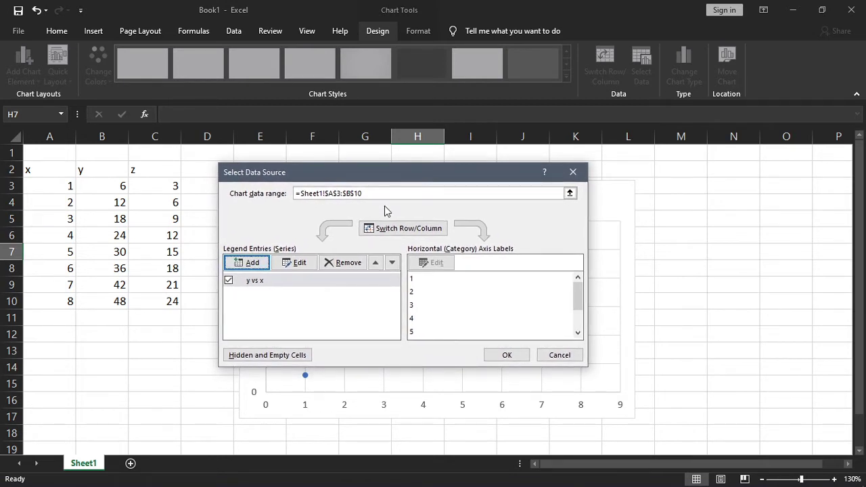
click(264, 263)
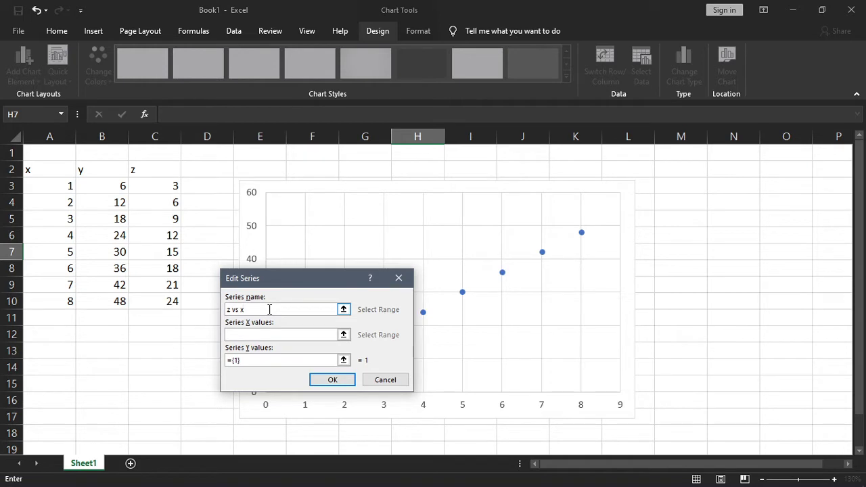
click(253, 334)
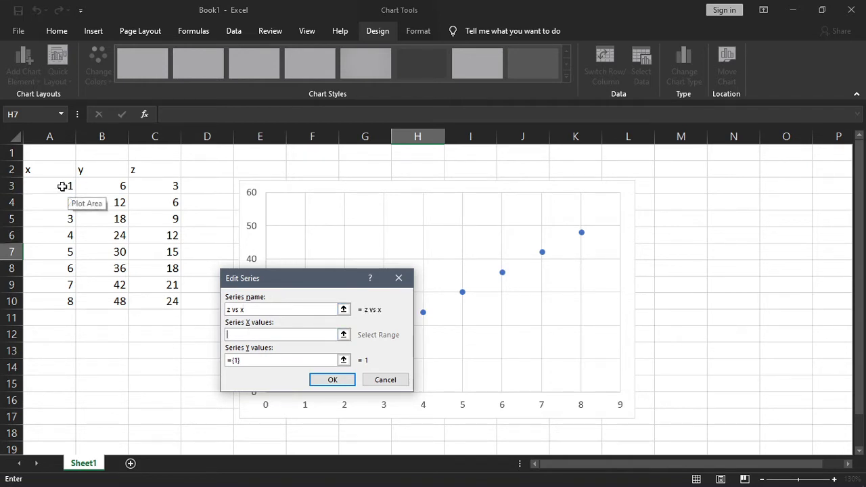
drag(63, 185, 60, 302)
click(249, 359)
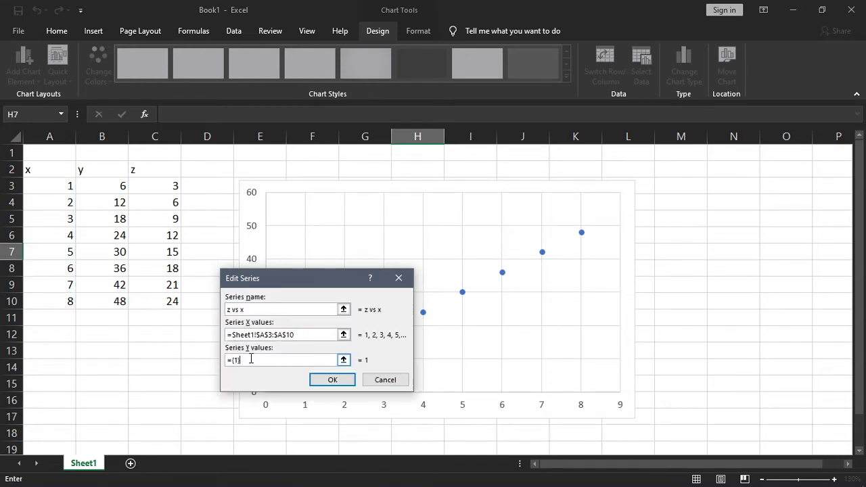
drag(163, 184, 147, 307)
click(326, 379)
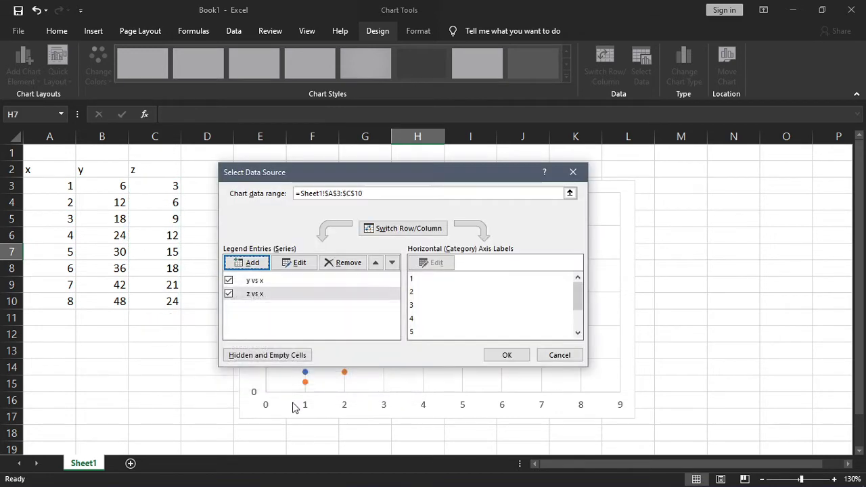
click(508, 355)
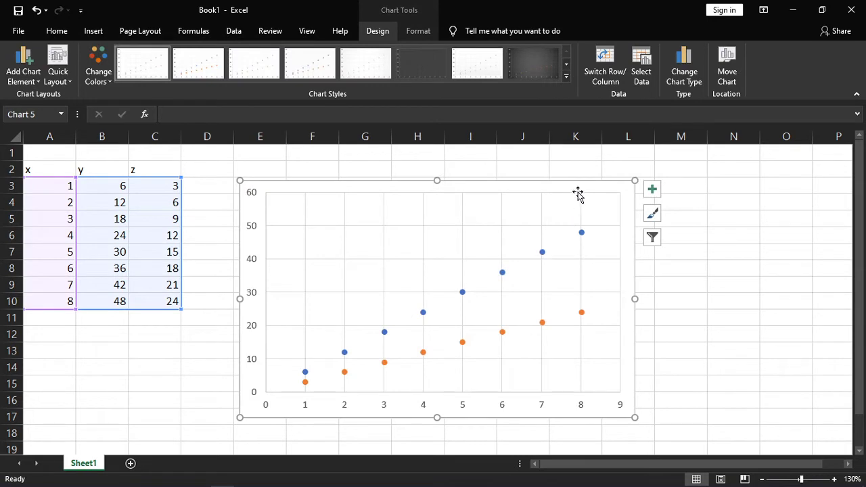
Enlarge the scatter chart to span roughly columns D to M and add a legend to the right of the plot
drag(230, 176, 195, 154)
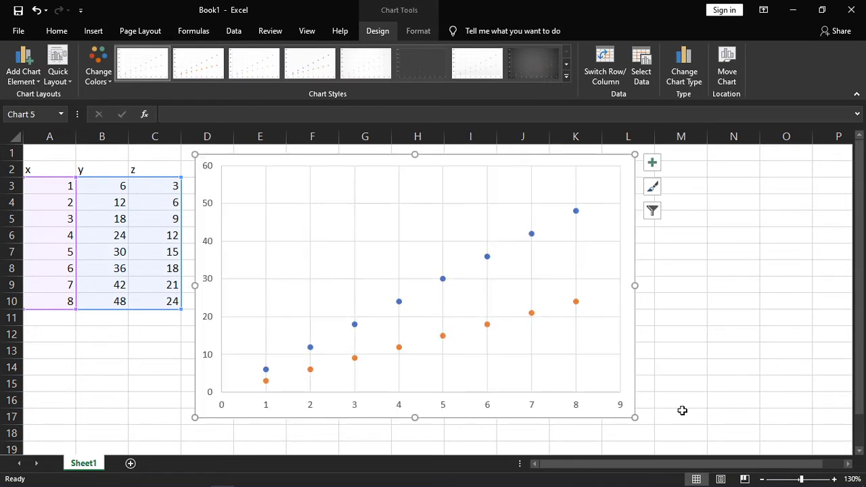
drag(634, 419, 690, 425)
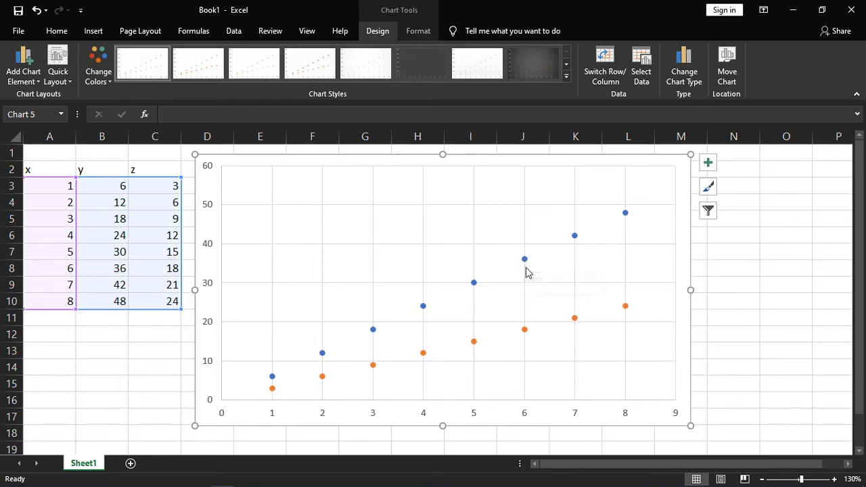
click(23, 66)
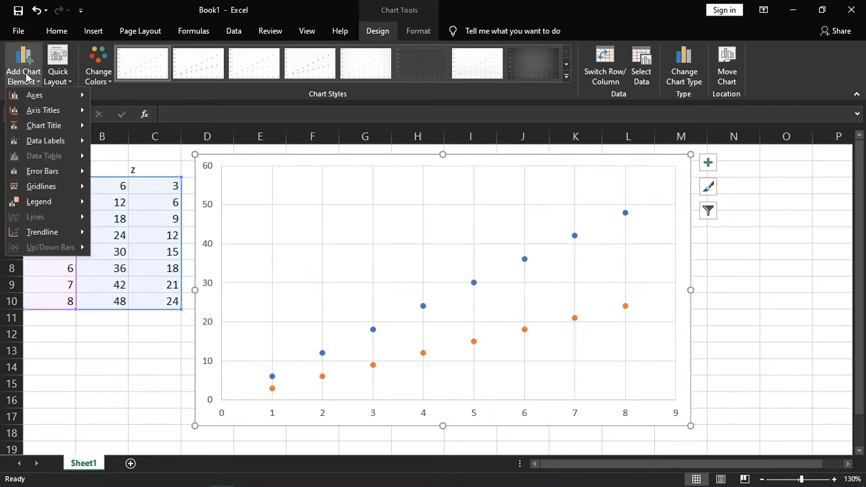
mouse_move(77, 201)
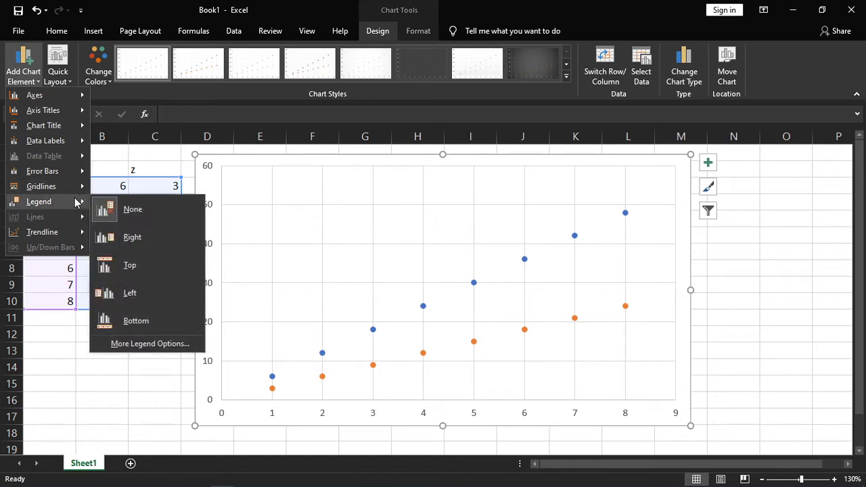
click(133, 237)
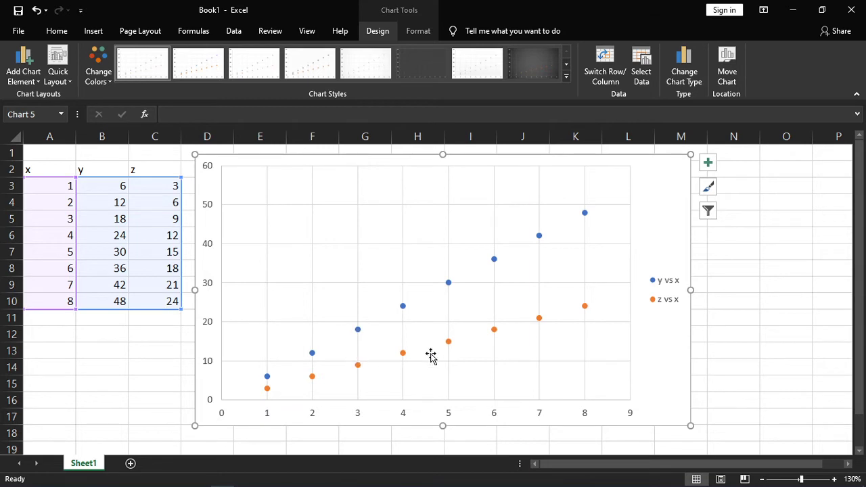
Add a chart title above the plot reading "Variations of y and z values relative to x values"
click(28, 75)
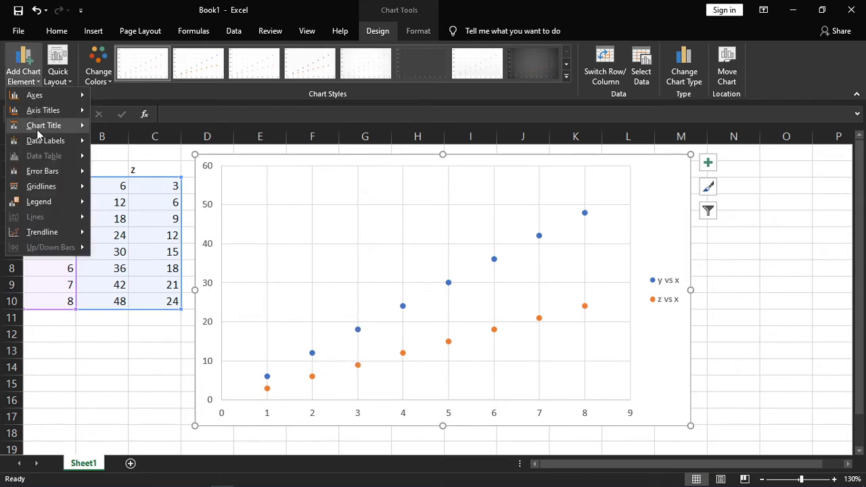
mouse_move(42, 132)
click(144, 161)
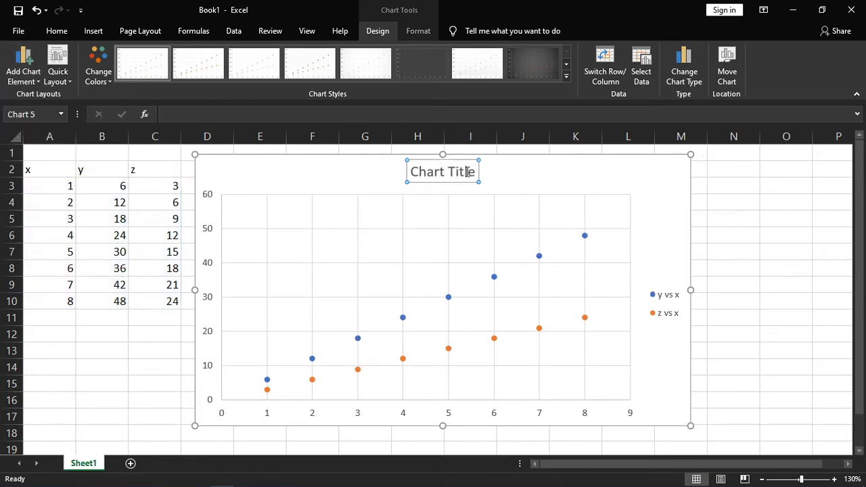
double_click(467, 173)
triple_click(467, 173)
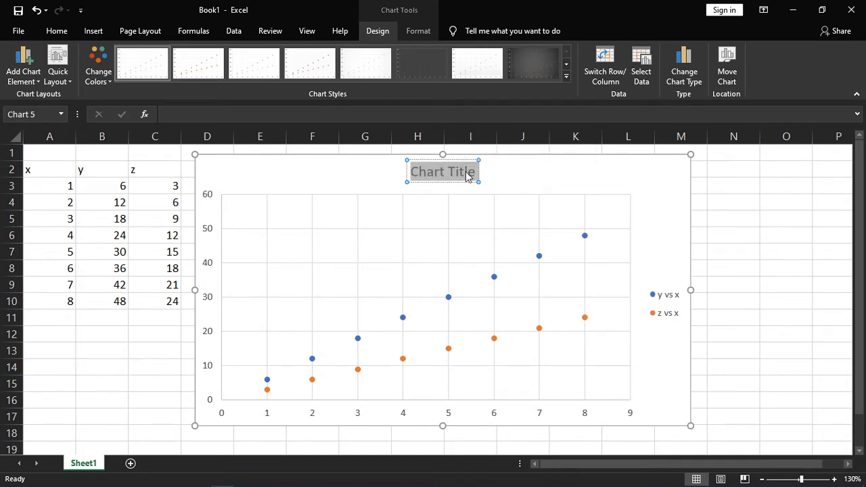
text(Variatin)
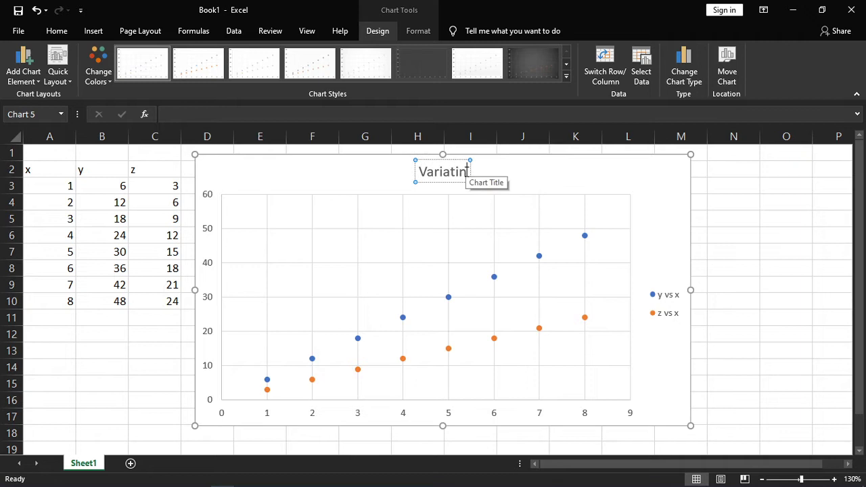
key(BackSpace)
text(ons of y)
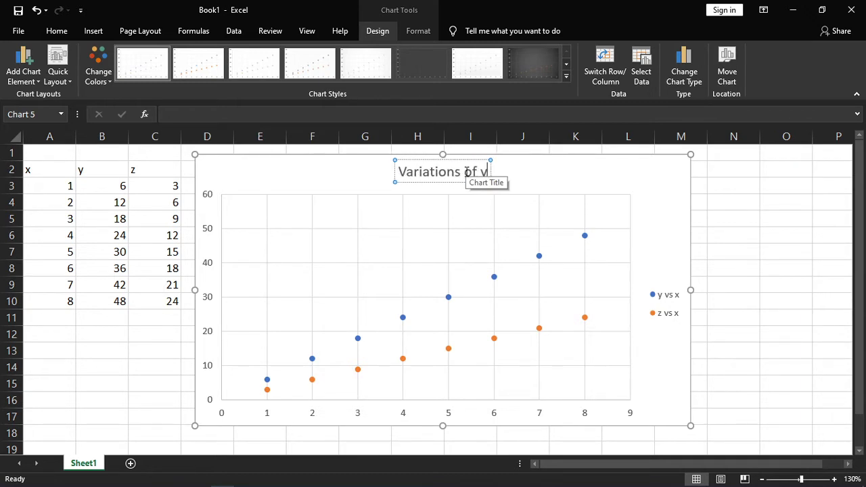
text( and z valuesd)
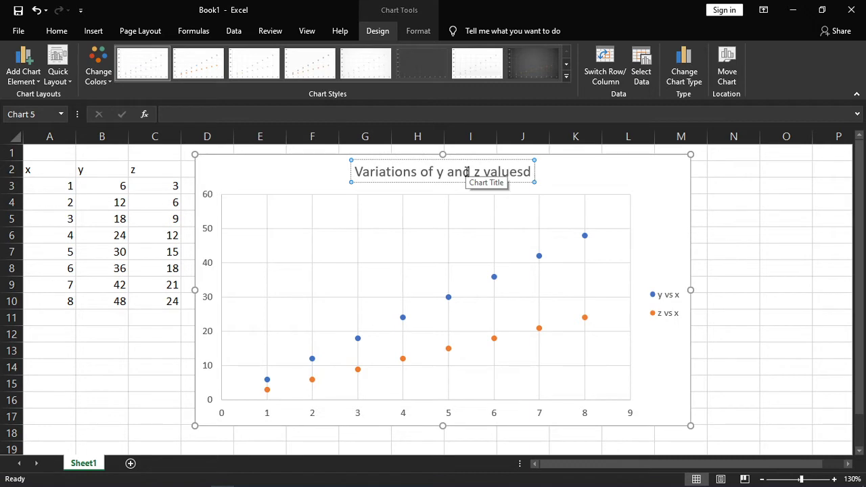
key(BackSpace)
text(re)
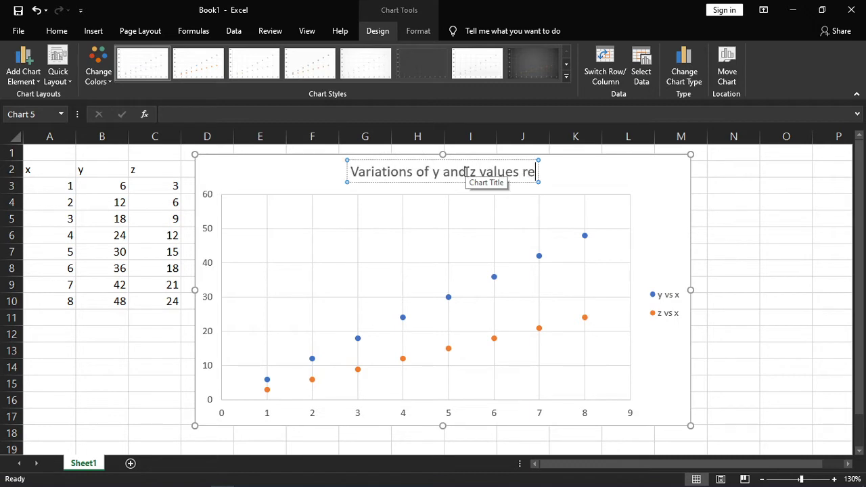
text(lative to x)
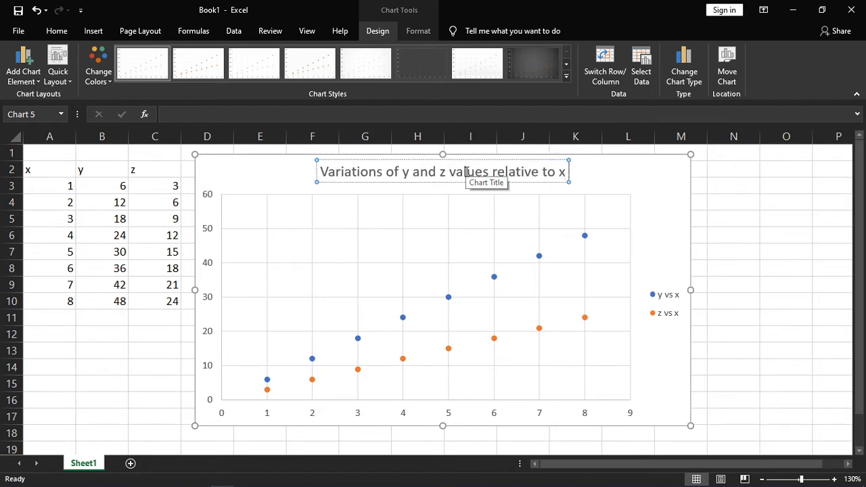
key(Return)
key(BackSpace)
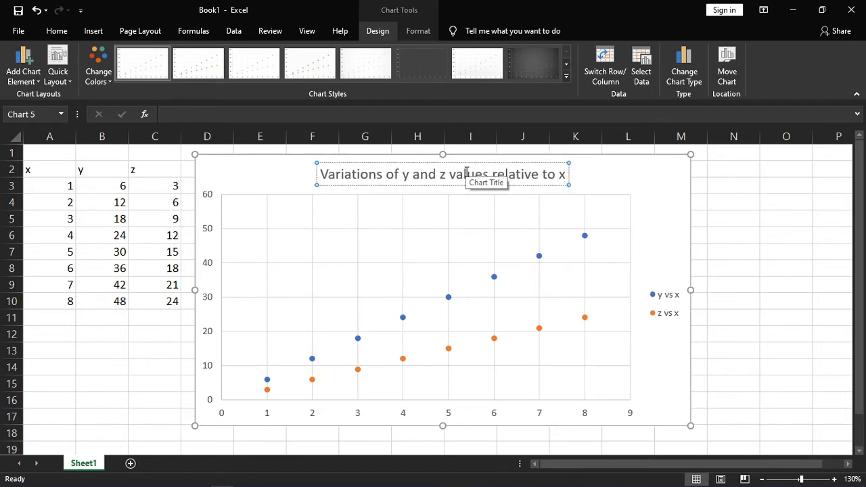
text(values)
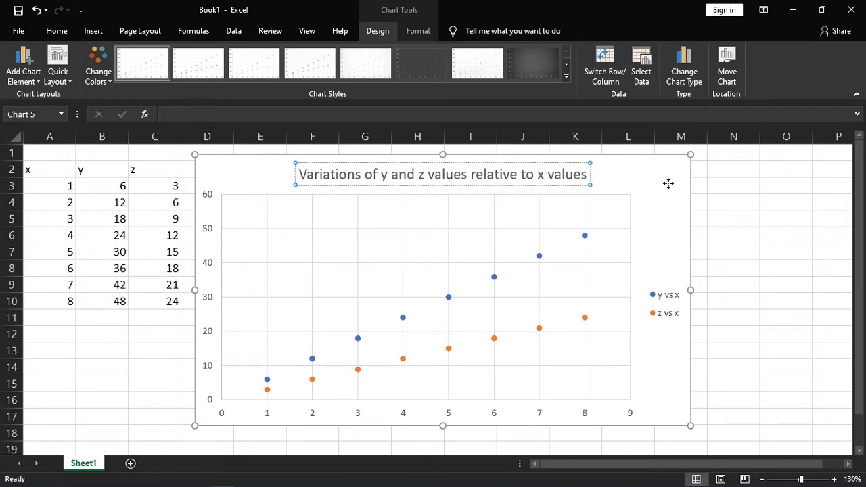
click(668, 183)
Add a primary horizontal axis title to the chart reading "X values"
click(30, 59)
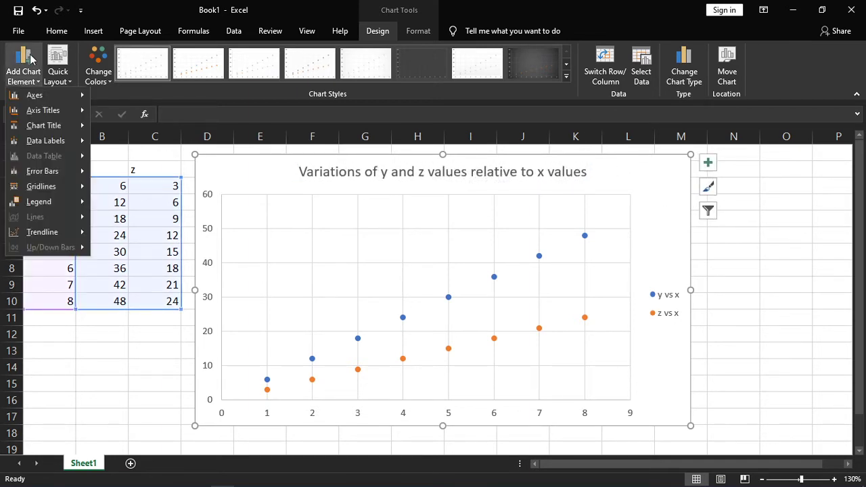
mouse_move(37, 111)
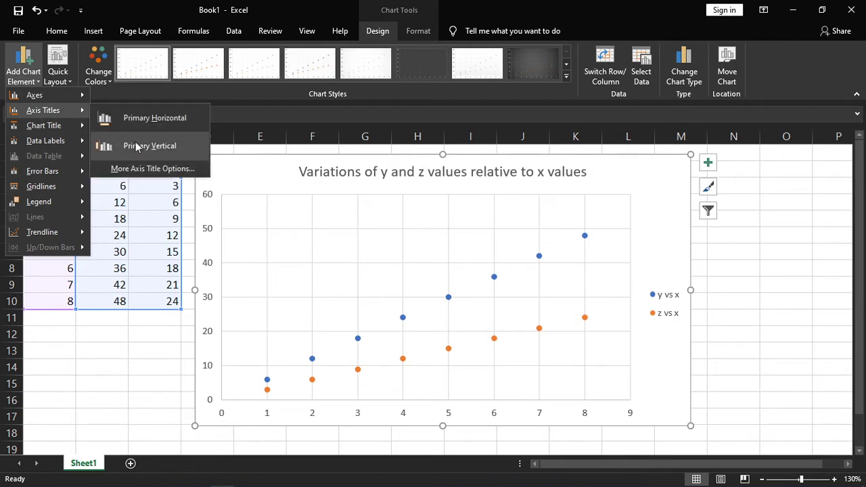
click(139, 148)
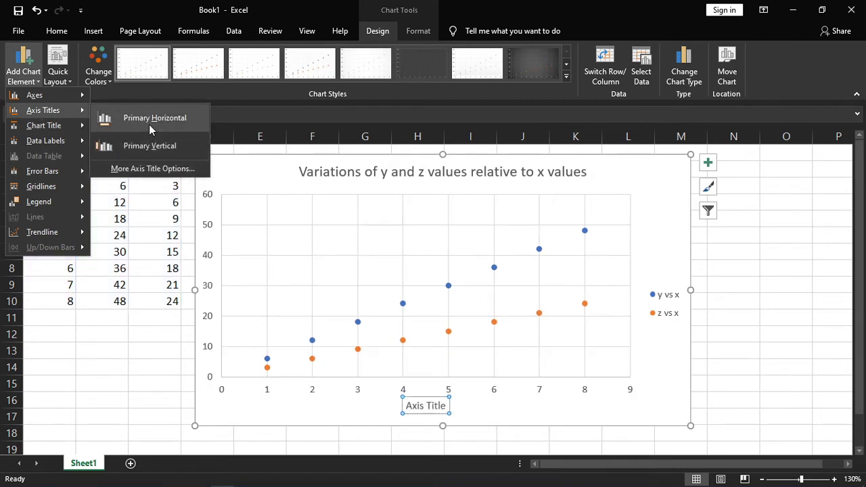
click(150, 129)
triple_click(433, 406)
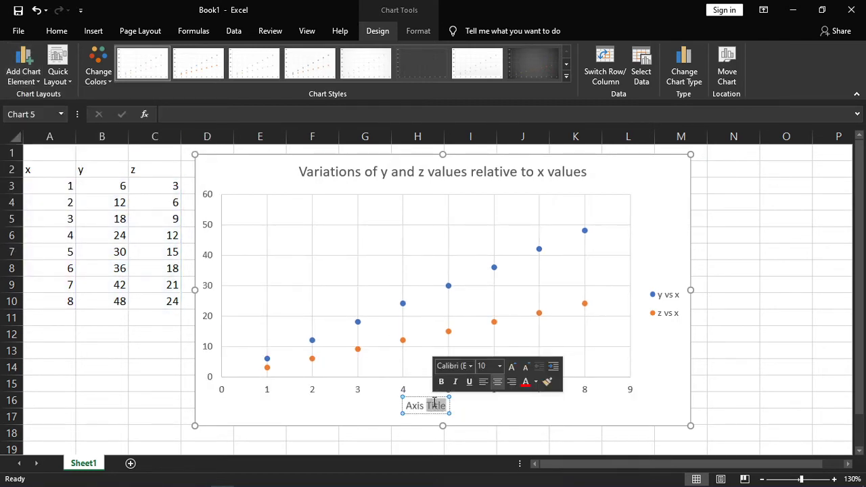
text(X values)
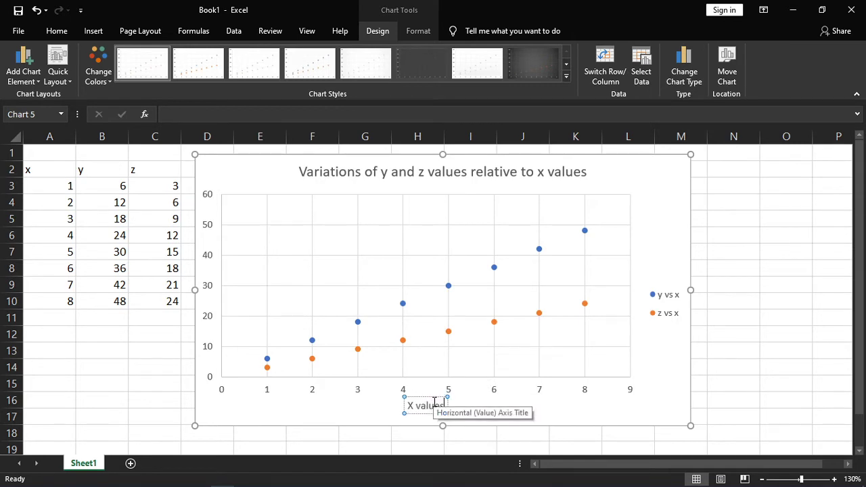
key(Return)
click(669, 219)
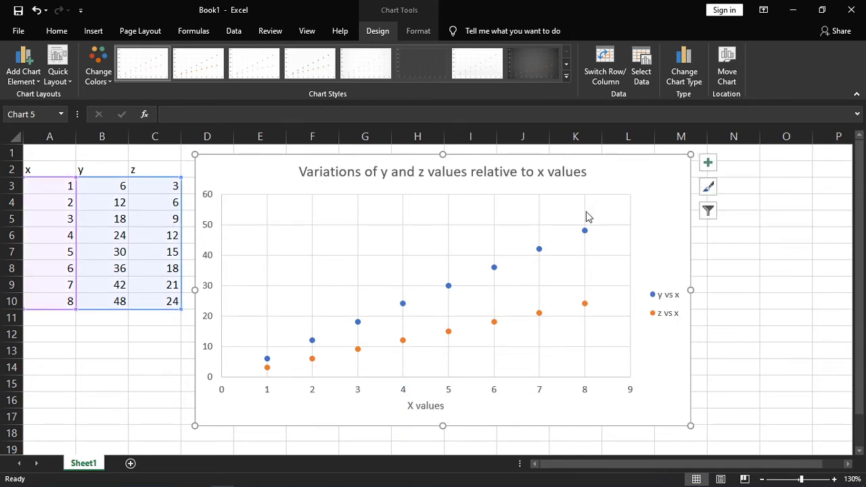
Add a linear trendline to the "y vs x" series
click(403, 304)
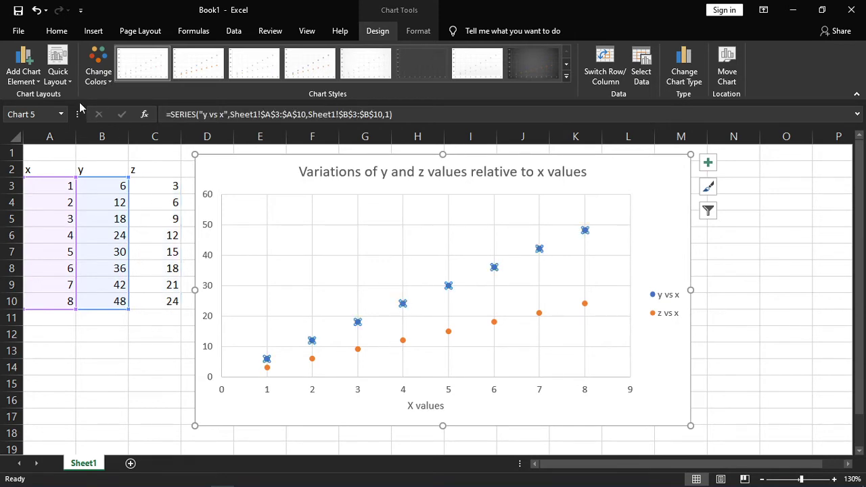
click(23, 68)
mouse_move(48, 186)
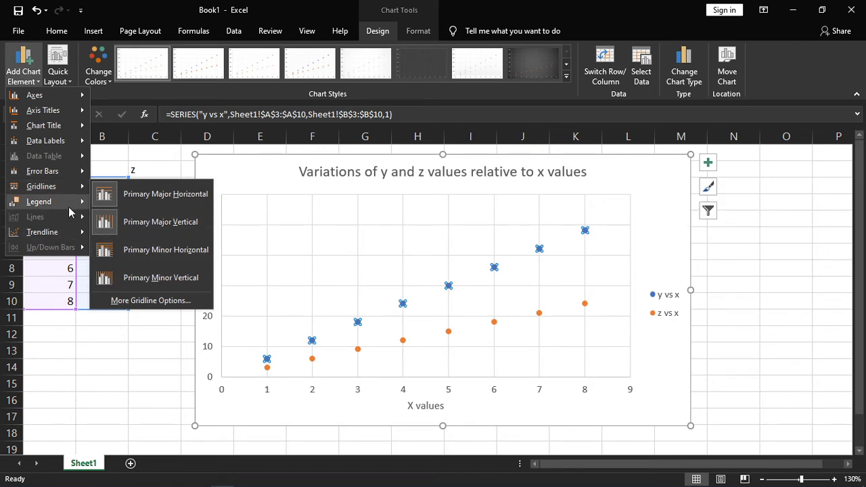
mouse_move(55, 234)
click(133, 265)
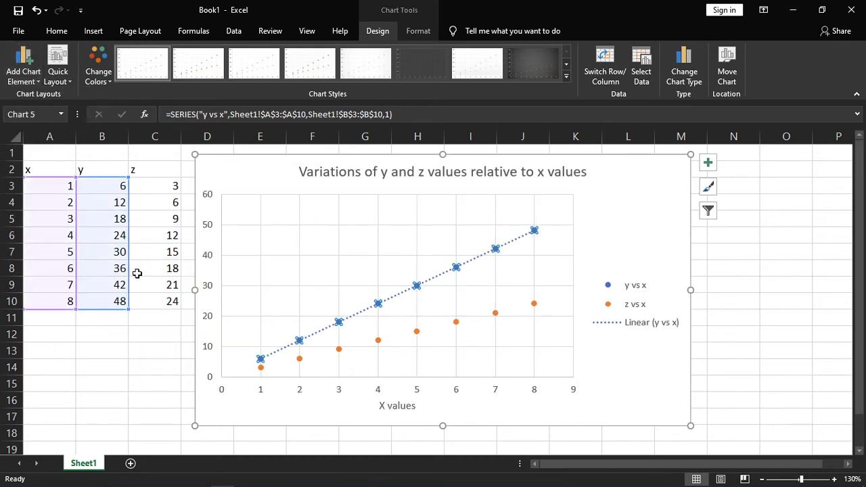
Set the "y vs x" trendline's intercept to 0.0 and display its equation on the chart
click(480, 260)
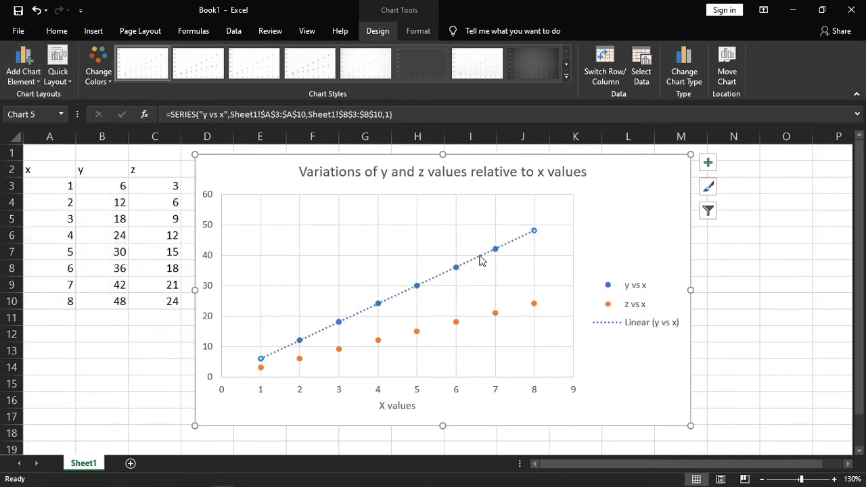
double_click(480, 260)
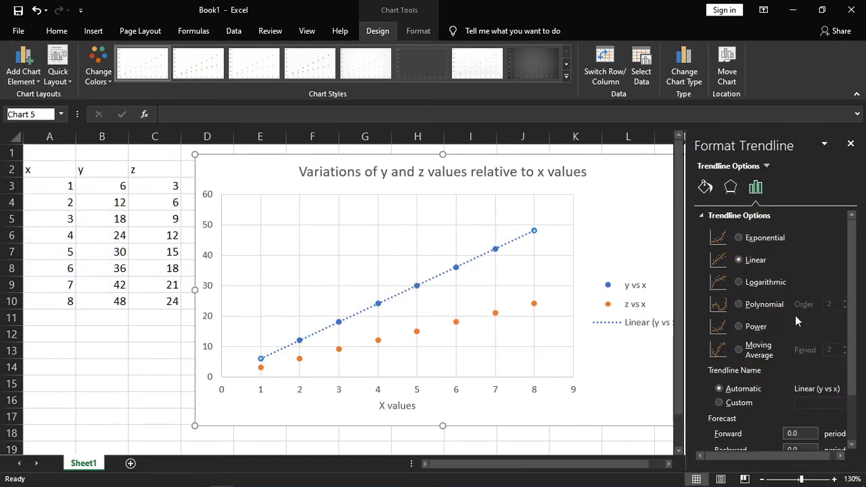
scroll(699, 353, down, 2)
click(712, 407)
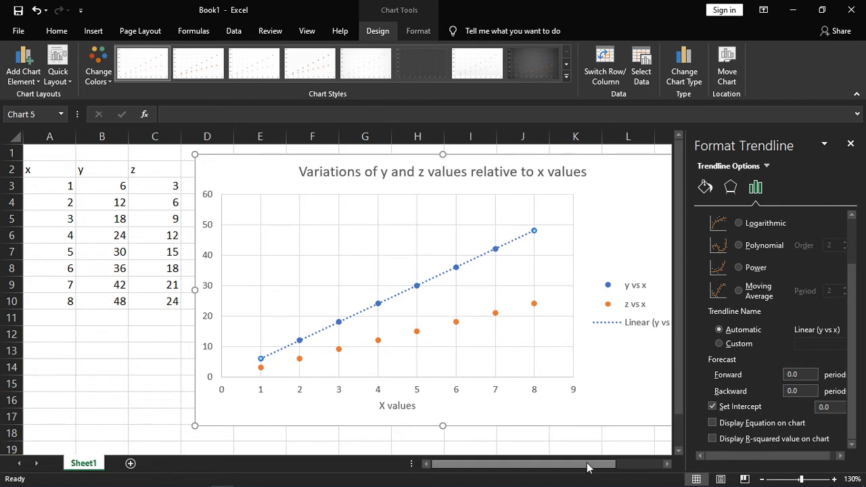
click(711, 423)
Display the R-squared value for the "y vs x" trendline and place its equation label above the line near x = 6
click(510, 230)
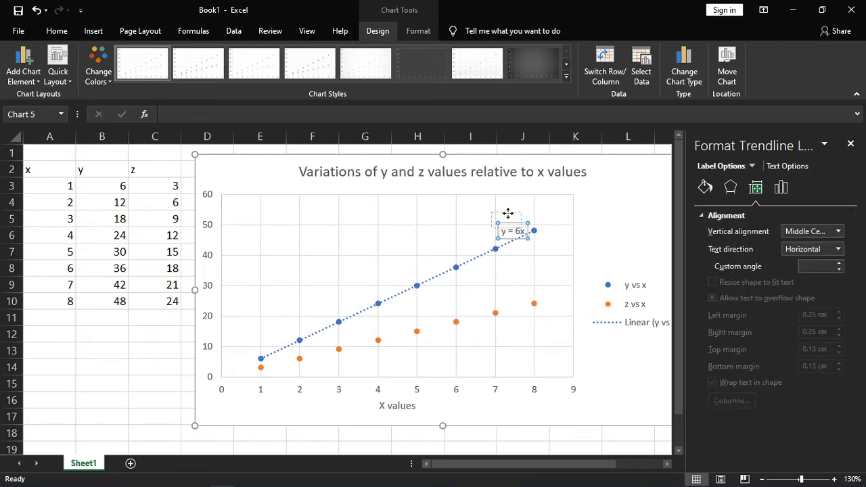
drag(507, 214, 509, 214)
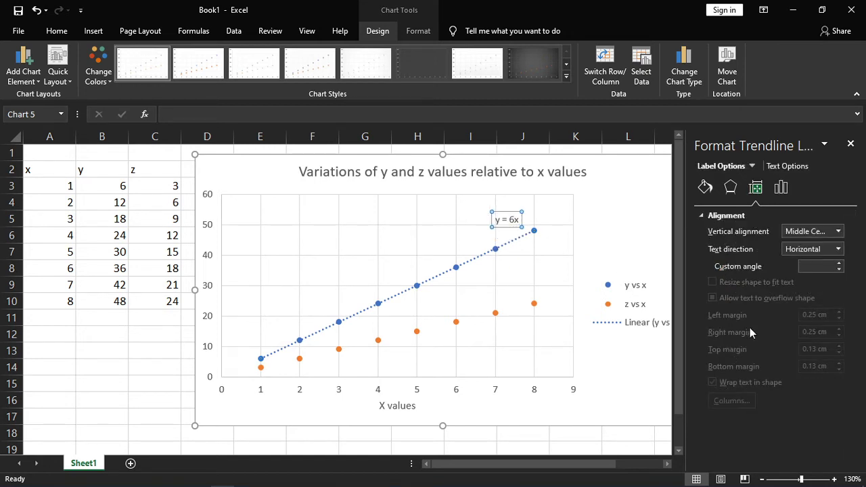
click(512, 245)
scroll(791, 318, down, 2)
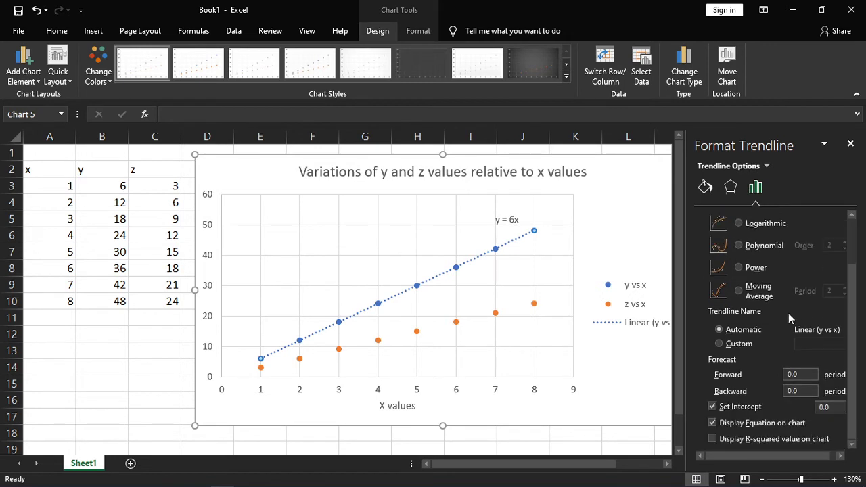
click(714, 439)
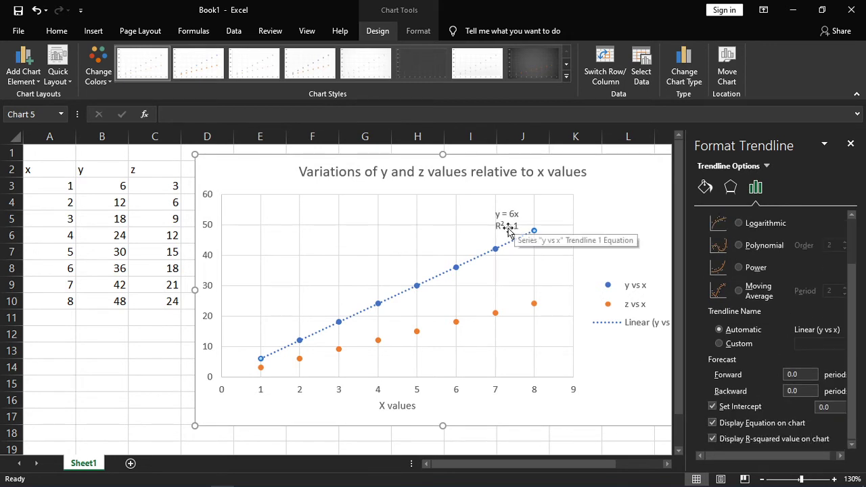
click(509, 230)
drag(506, 210, 467, 224)
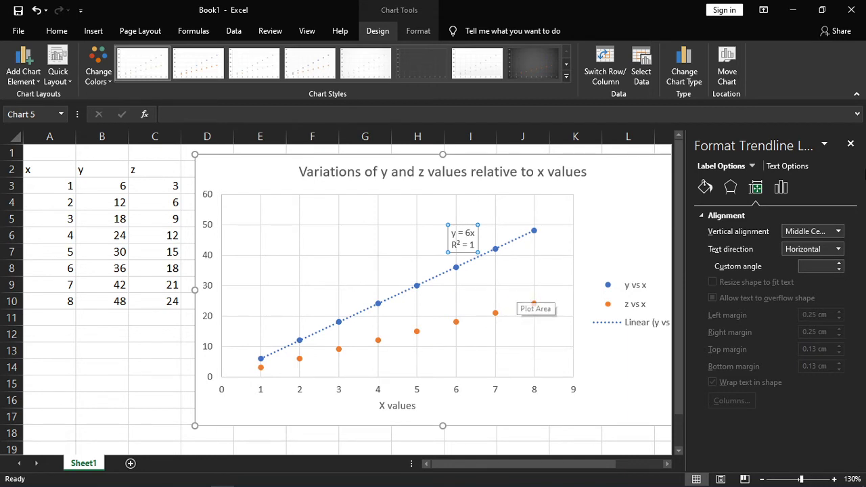
click(851, 155)
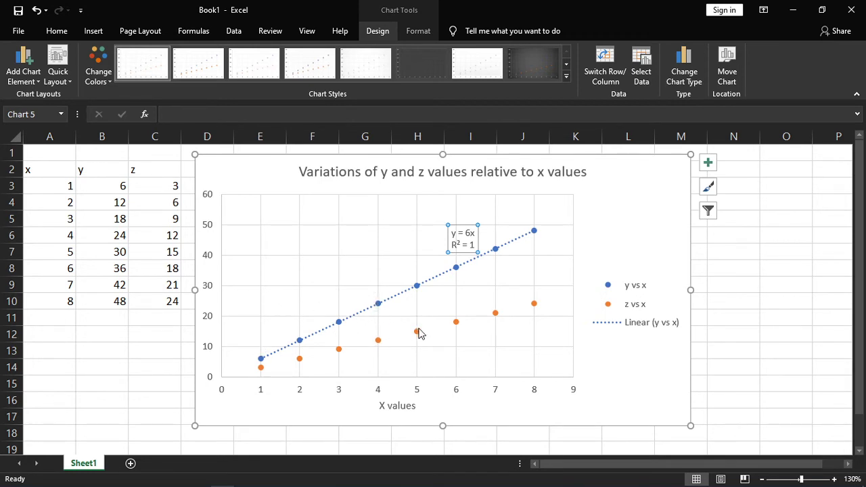
Add a linear trendline to the "z vs x" series
mouse_move(419, 334)
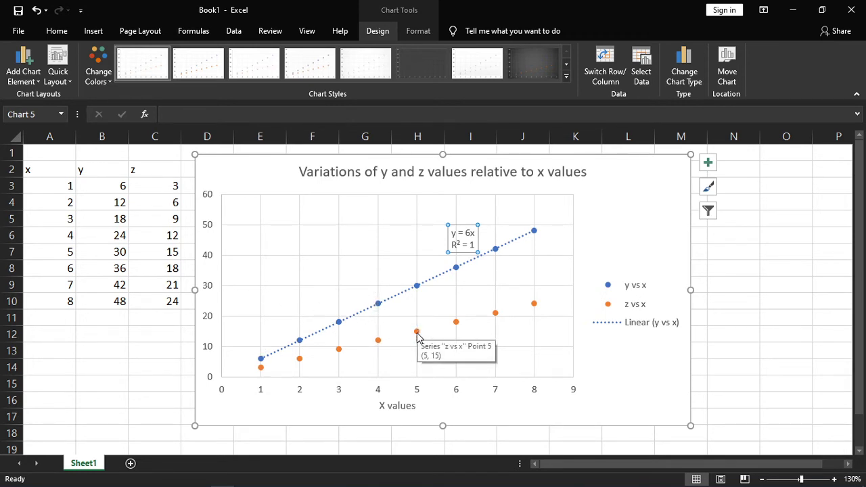
click(417, 331)
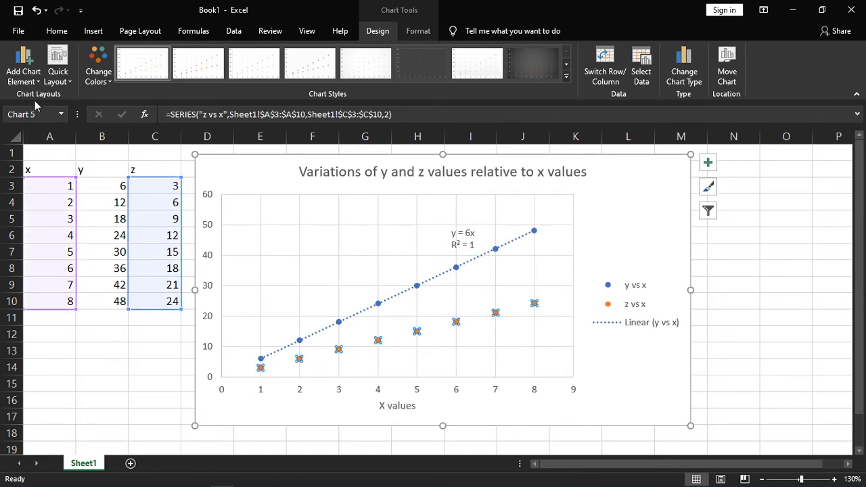
click(23, 65)
mouse_move(47, 235)
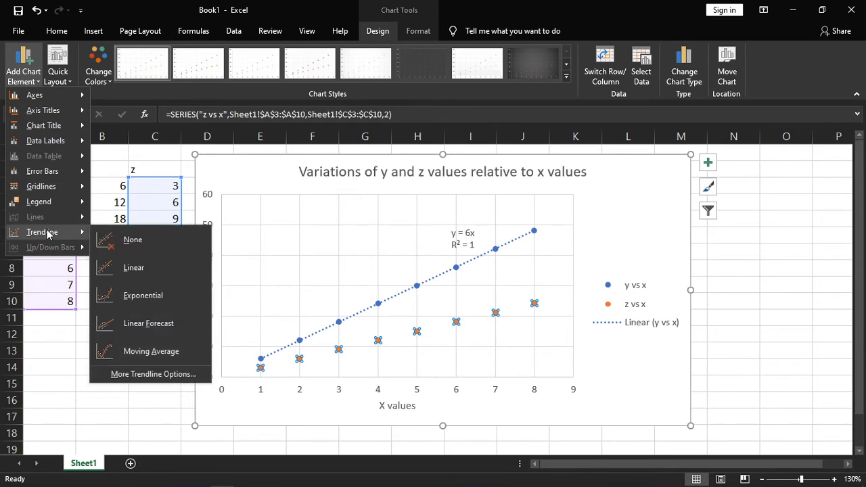
click(135, 269)
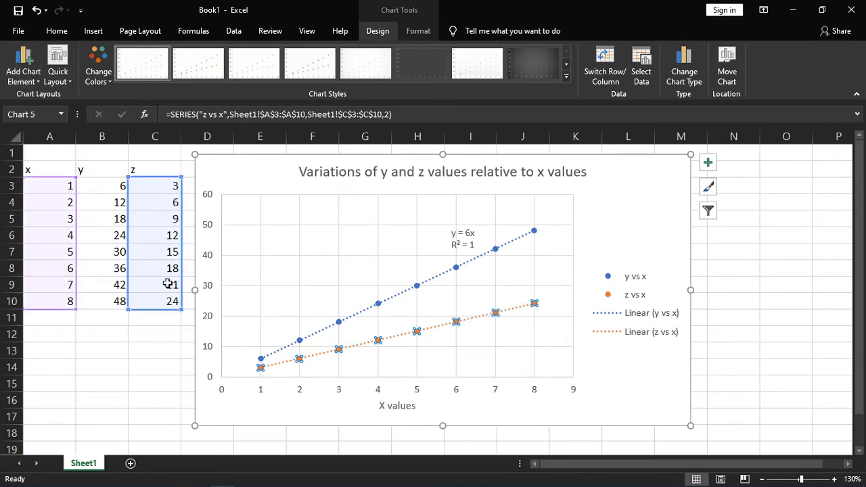
Set the "z vs x" trendline's intercept to 0.0 and display its equation and R-squared value on the chart
double_click(518, 313)
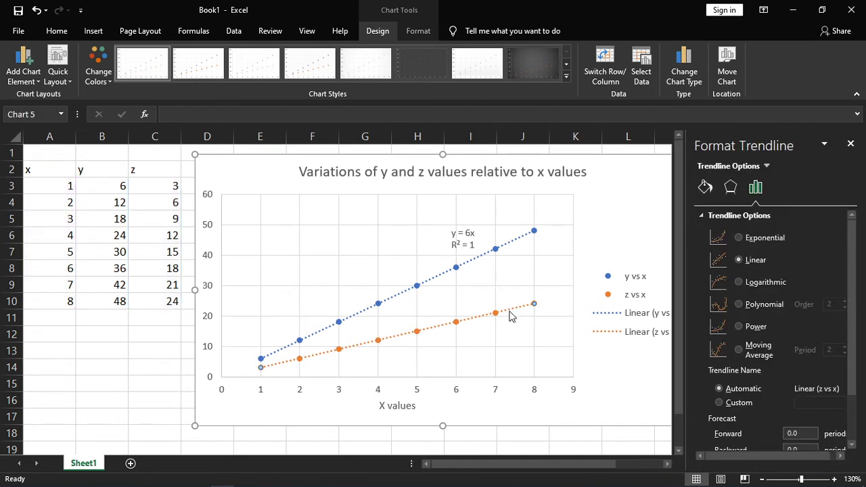
scroll(842, 283, down, 2)
click(711, 407)
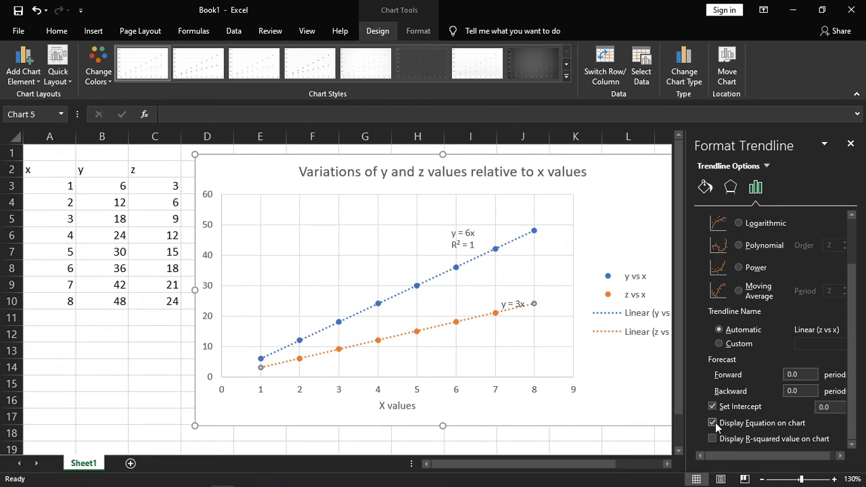
click(714, 437)
Move the "z vs x" equation label below its trendline near x = 7 and close the formatting options
click(517, 300)
drag(518, 300, 513, 331)
click(618, 199)
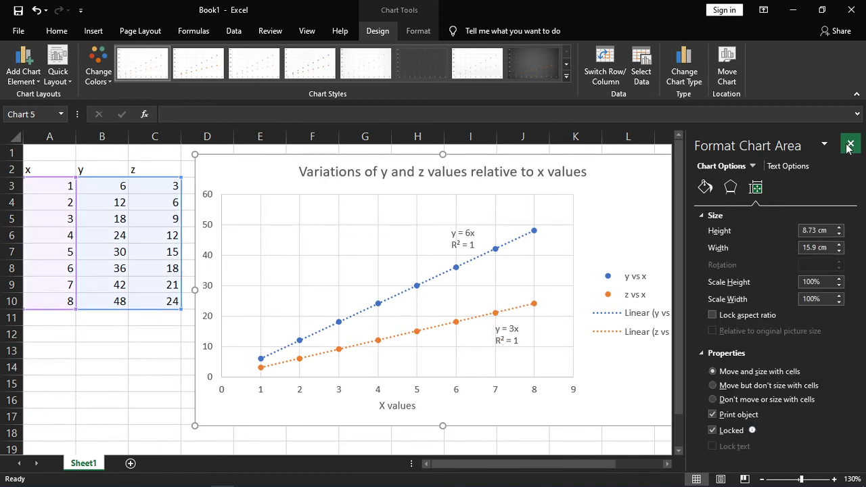
click(850, 144)
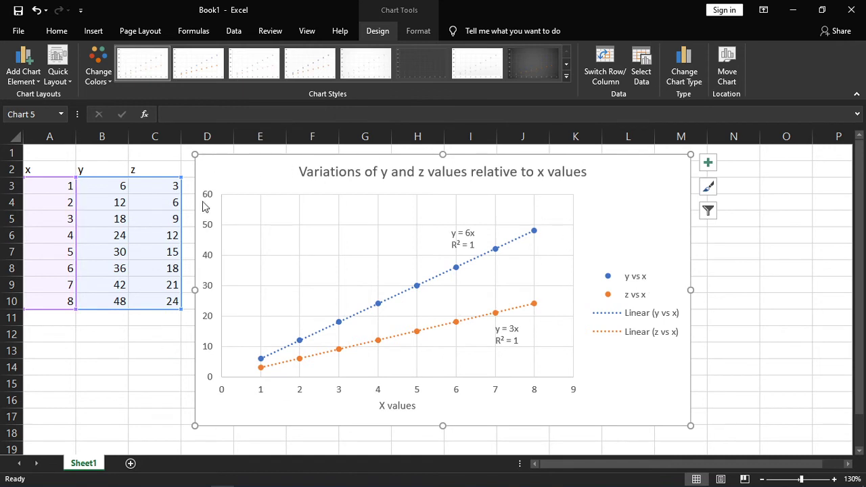
click(31, 81)
mouse_move(46, 174)
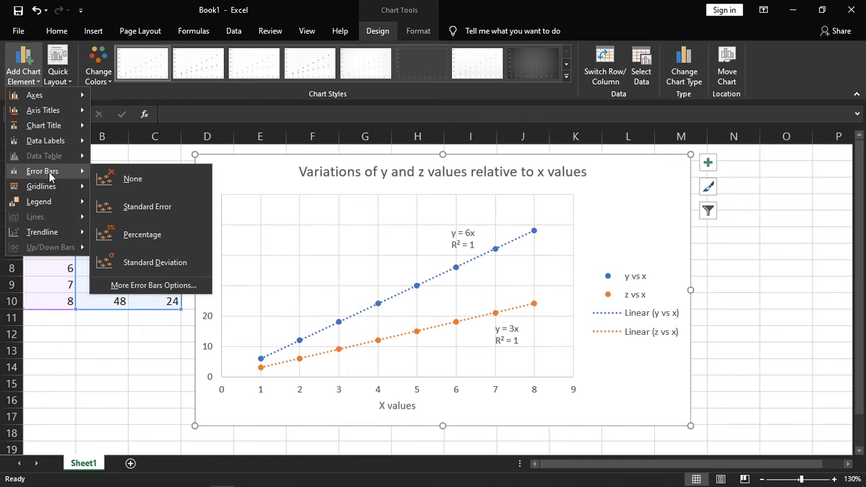
mouse_move(64, 140)
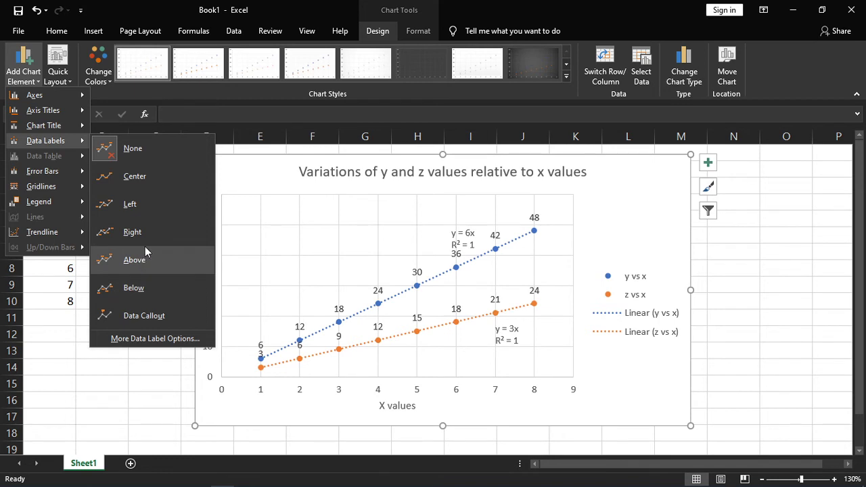
click(133, 148)
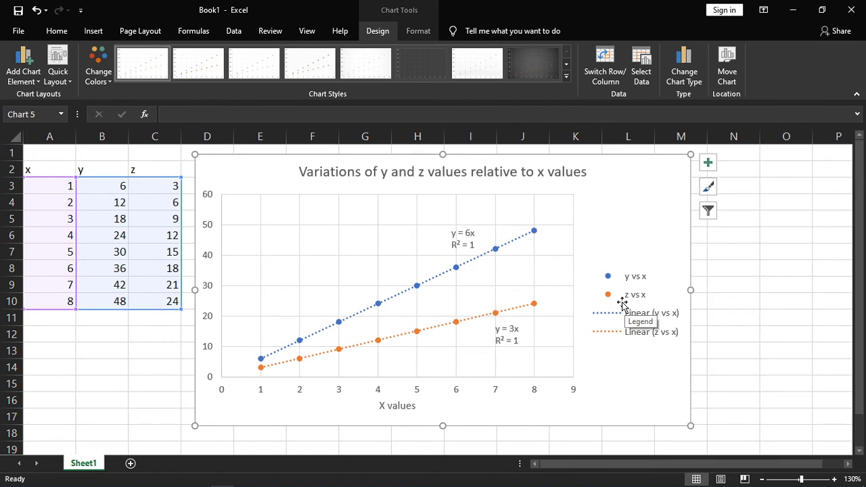
right_click(635, 195)
click(656, 213)
click(299, 391)
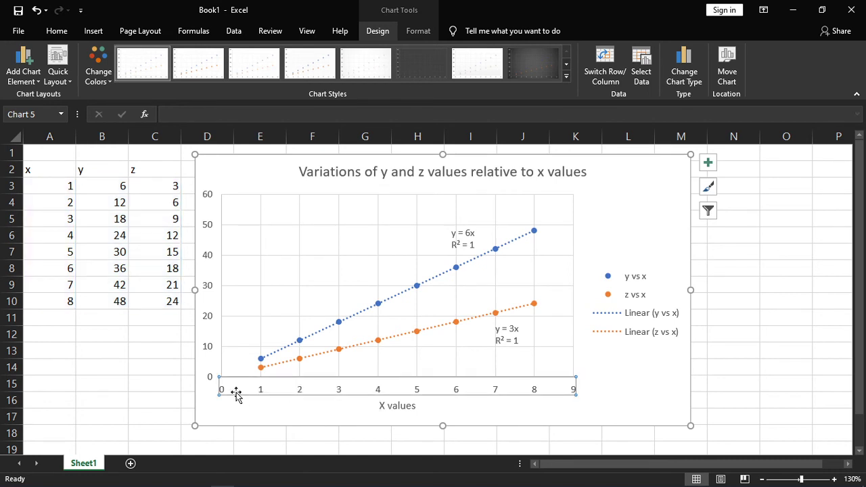
double_click(501, 383)
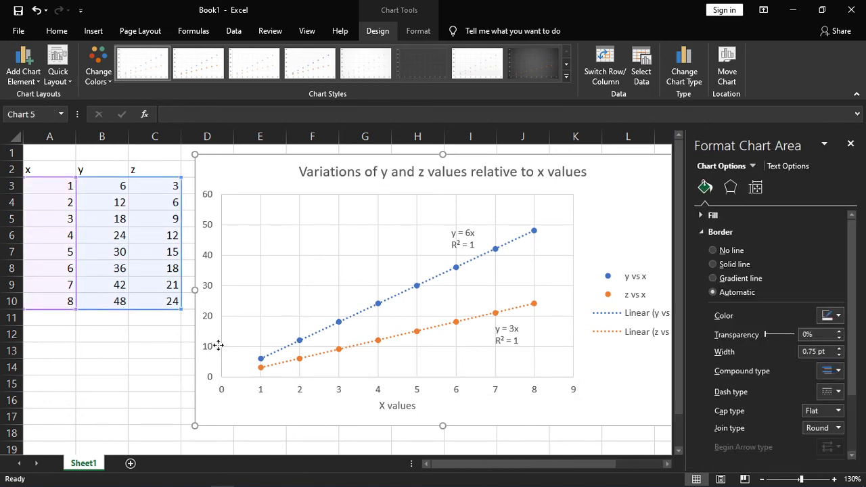
drag(211, 341, 210, 340)
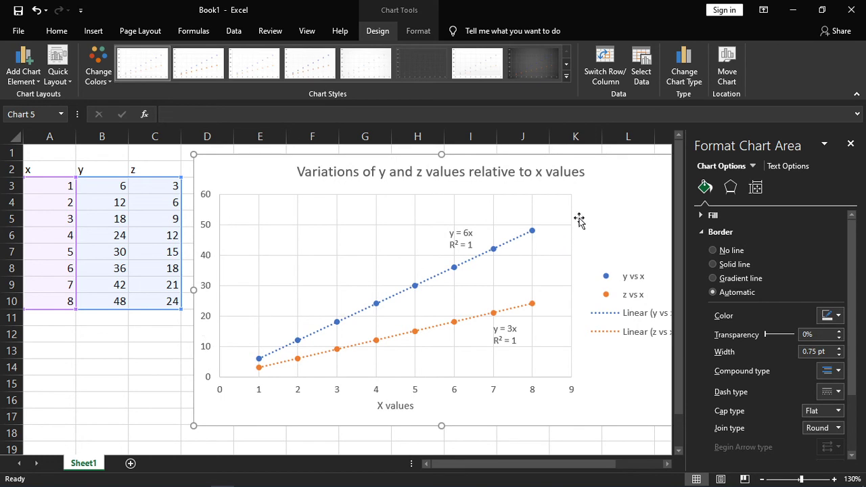
click(851, 143)
Set the horizontal axis minimum bound to 0.5
double_click(457, 389)
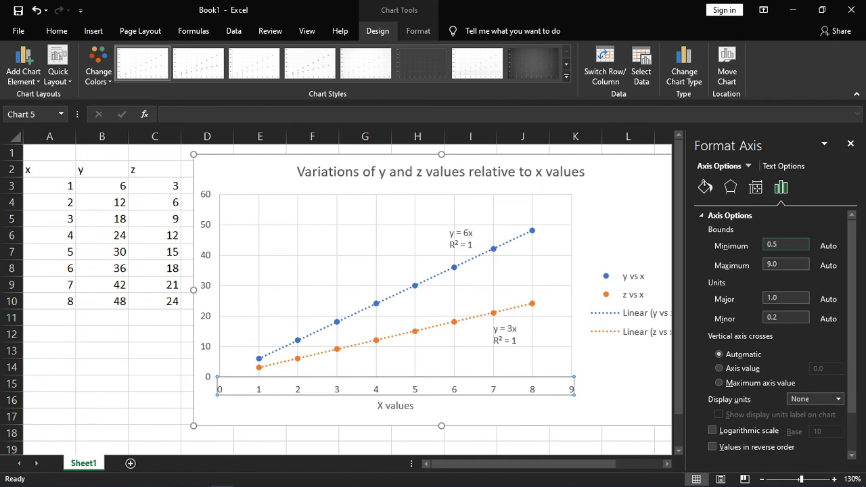
text(0.5)
key(Return)
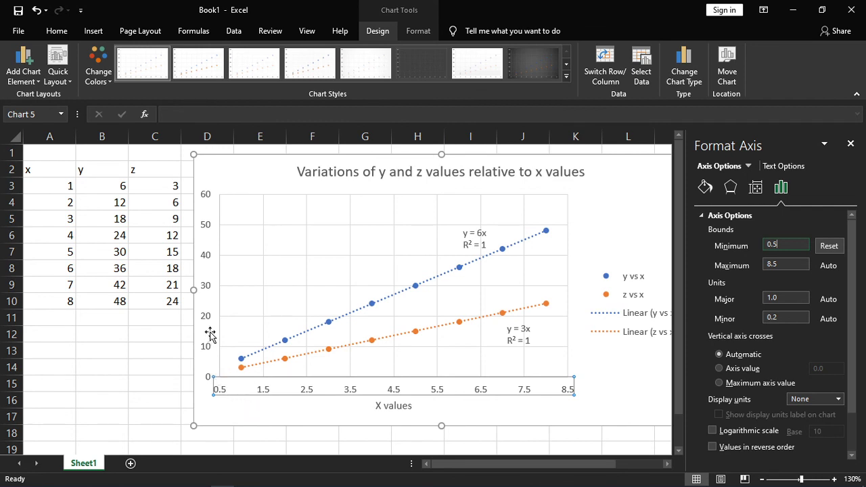
Set the vertical axis maximum bound to 50 and move the "y vs x" equation label clear of its trendline
click(204, 256)
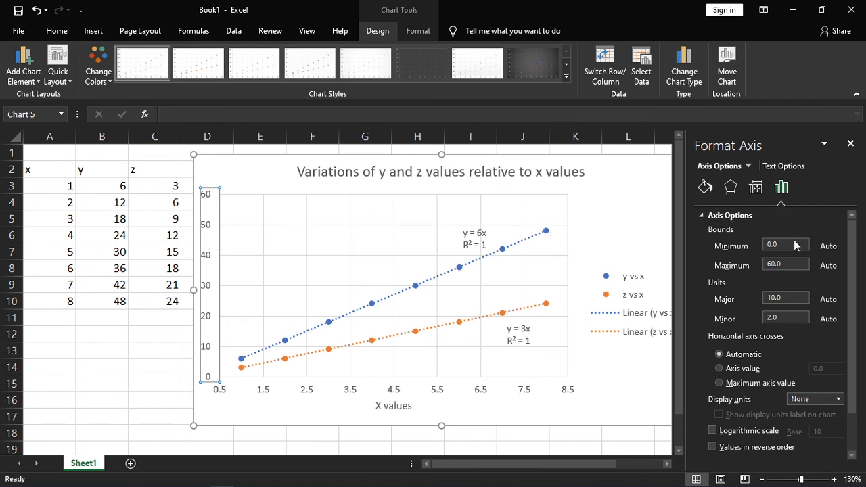
click(775, 265)
text(5)
key(Return)
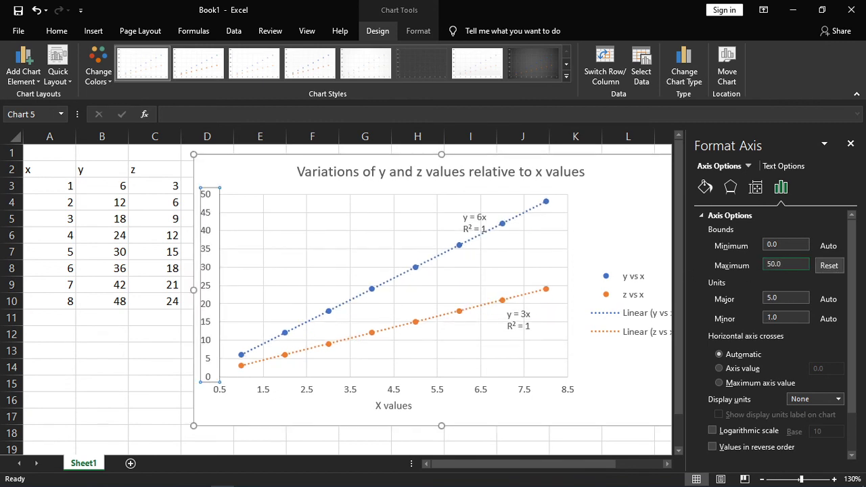
click(851, 144)
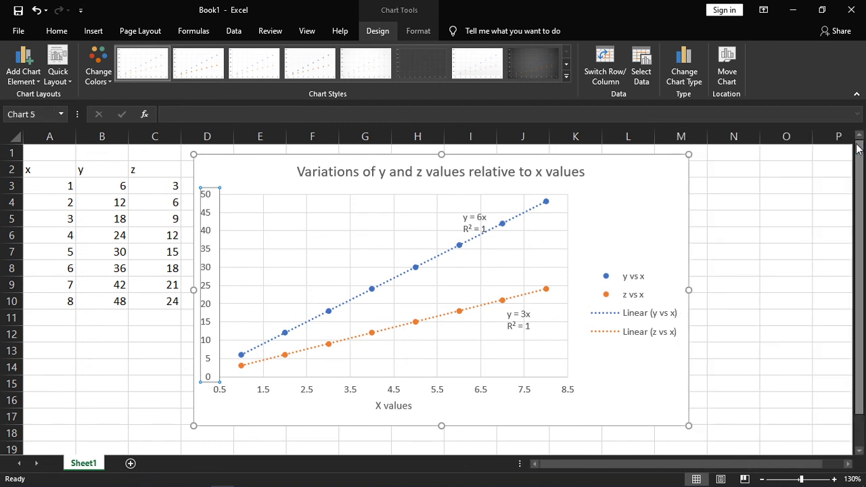
click(485, 217)
drag(479, 210, 467, 206)
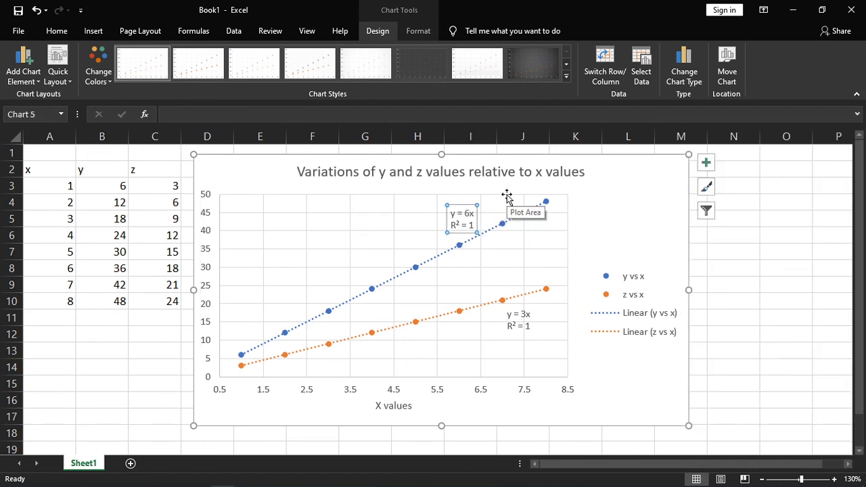